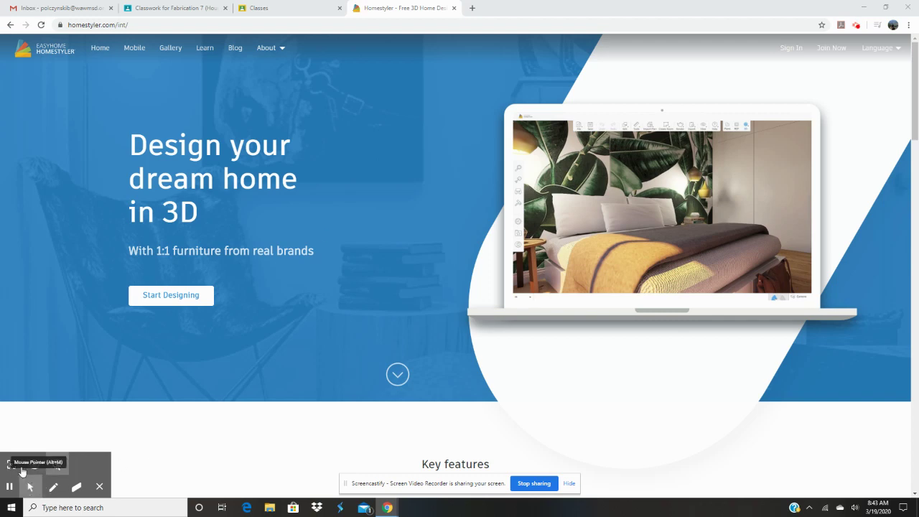
# Sign in to Homestyler with a Google account and reach the floor-plan editor's project window
pyautogui.click(13, 465)
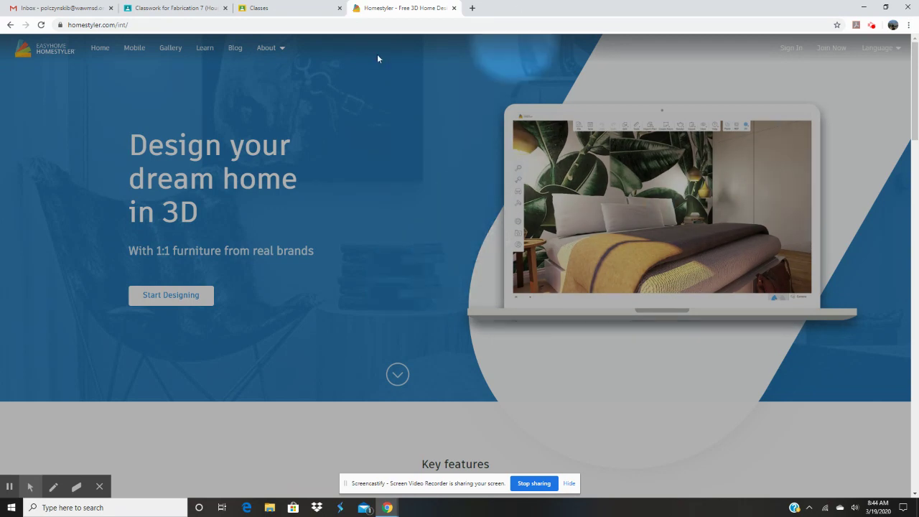
pyautogui.click(793, 51)
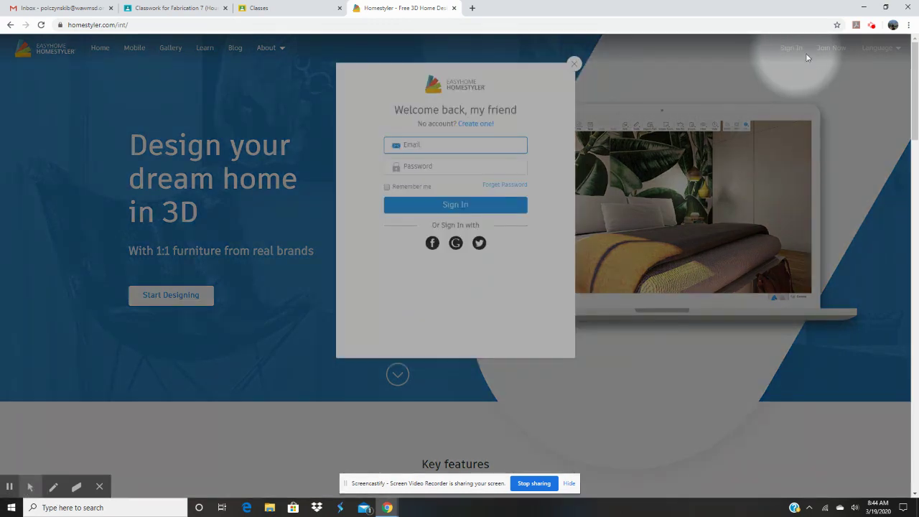
pyautogui.click(455, 245)
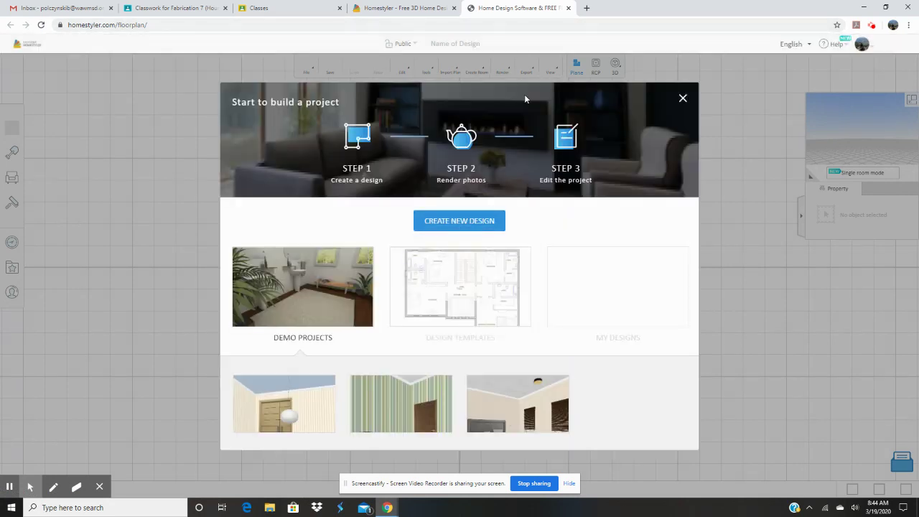
# Open the My House design from My Designs, then switch to the Classroom assignment
pyautogui.click(582, 297)
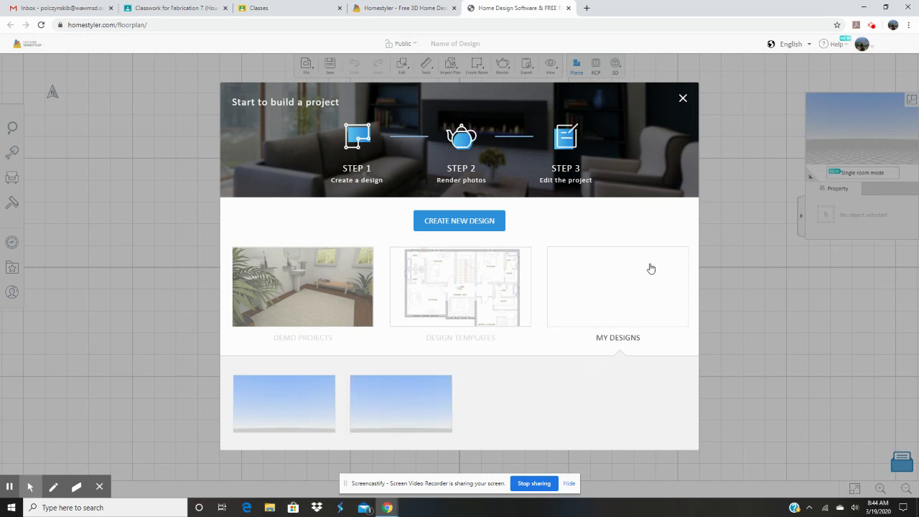
pyautogui.click(399, 412)
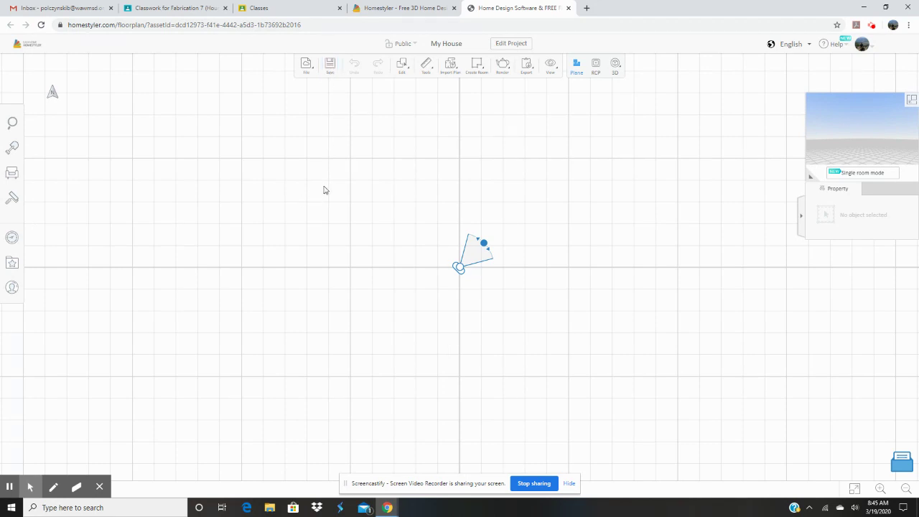
pyautogui.click(196, 8)
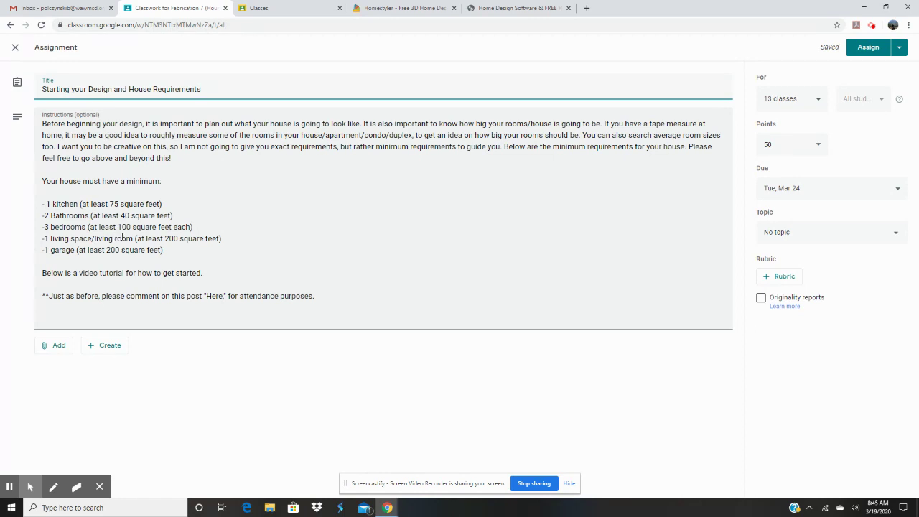
# After reading the room requirements, go back to the empty My House plan and show the Create Room options
pyautogui.click(508, 10)
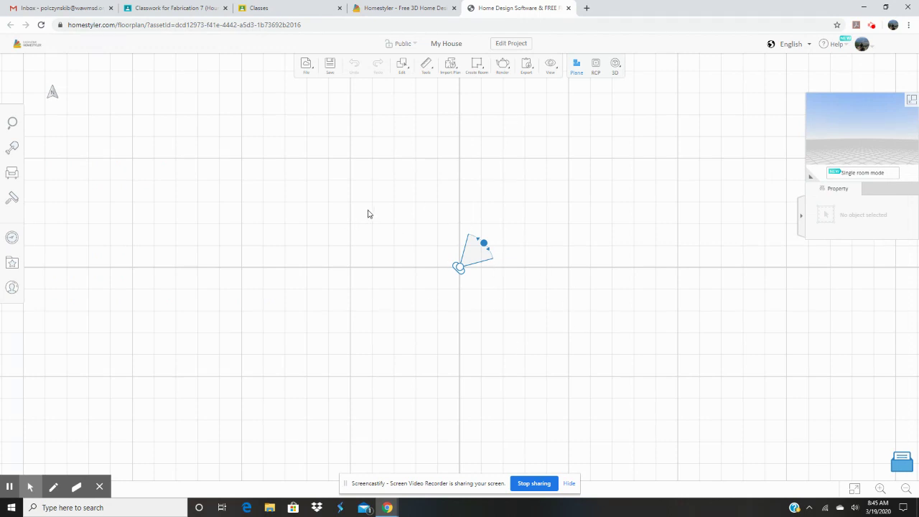
pyautogui.click(477, 69)
# Draw a rectangular room of 20'5" by 15'10" (323 ft²) on the My House grid
pyautogui.moveTo(473, 65)
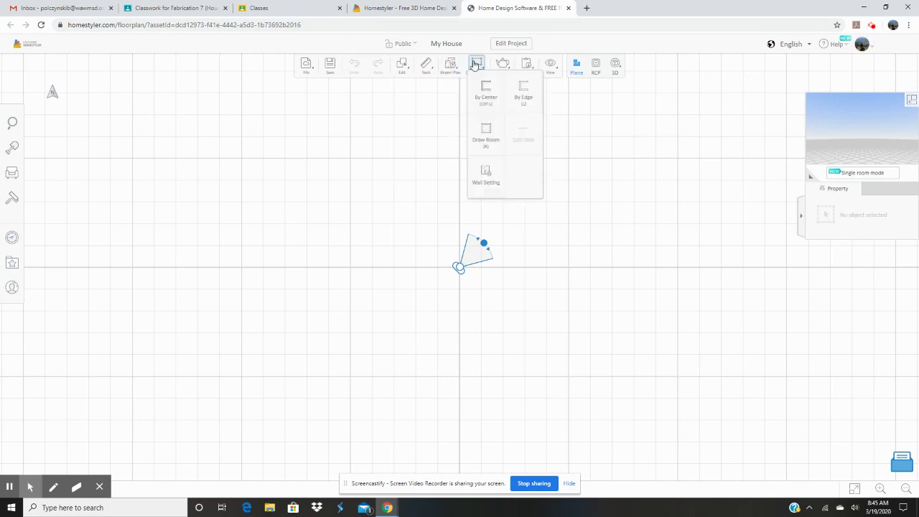
pyautogui.click(486, 139)
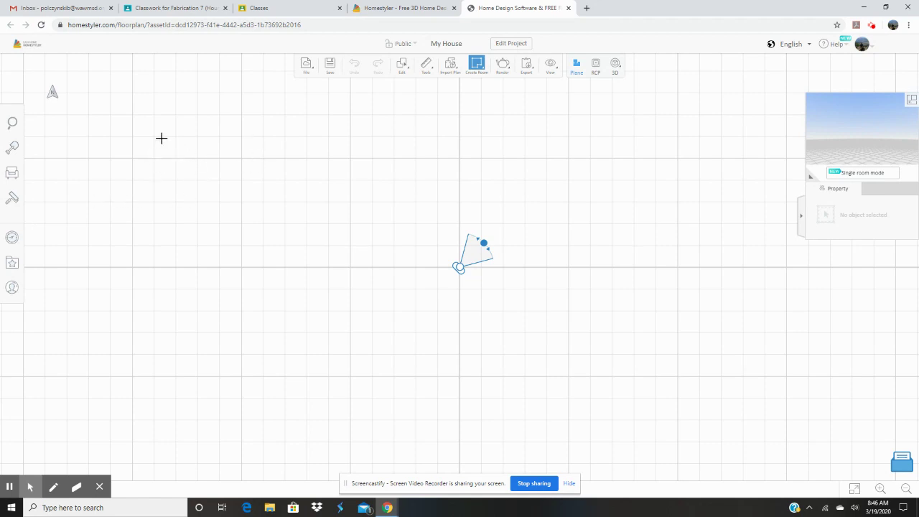
pyautogui.click(155, 136)
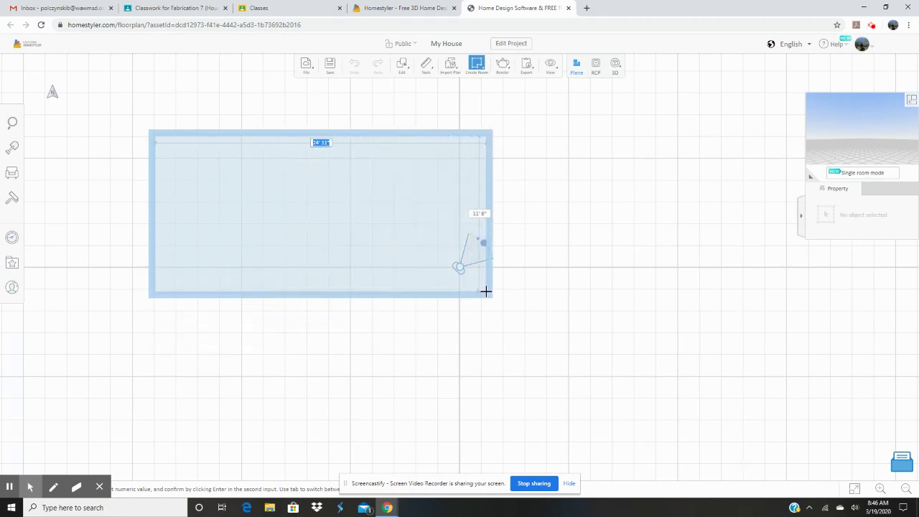
pyautogui.click(427, 346)
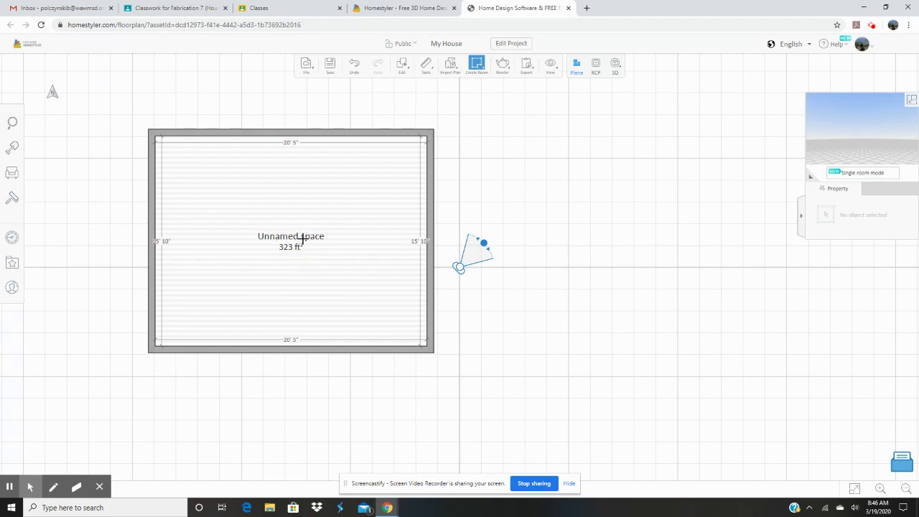
pyautogui.click(140, 6)
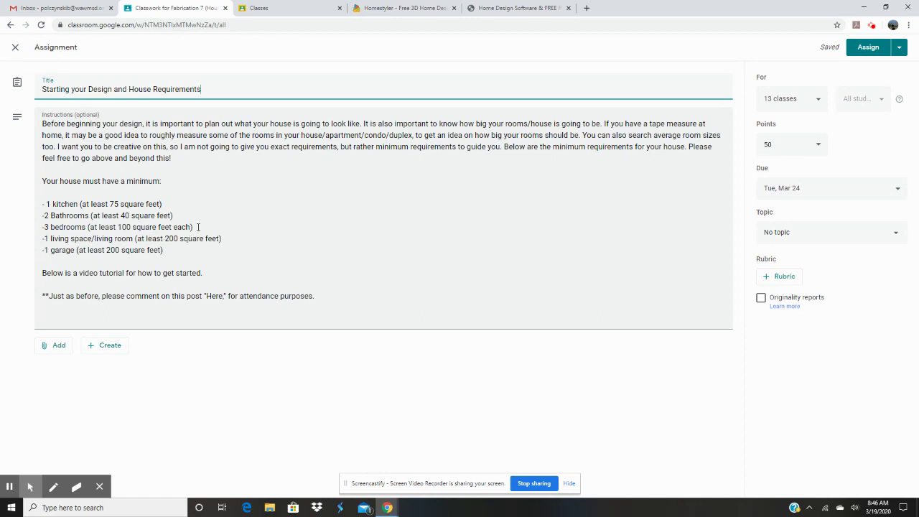
pyautogui.click(501, 7)
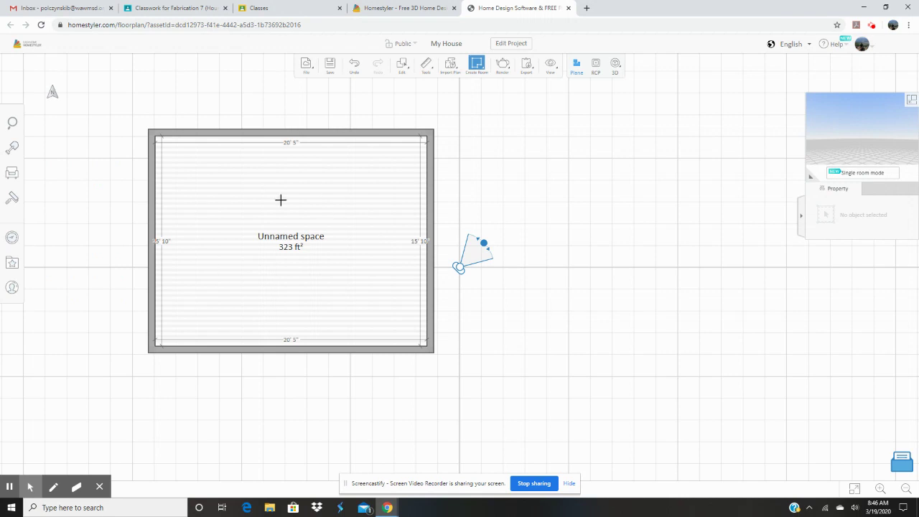
pyautogui.click(181, 8)
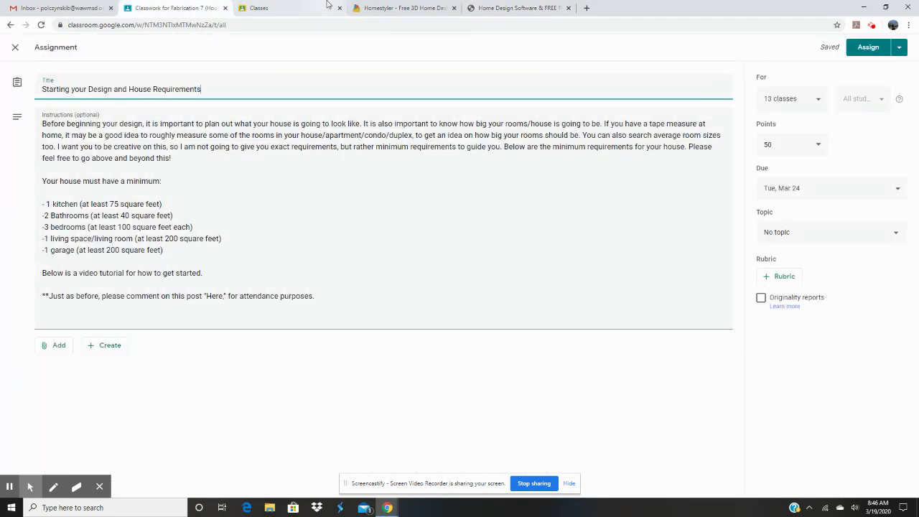
pyautogui.click(501, 6)
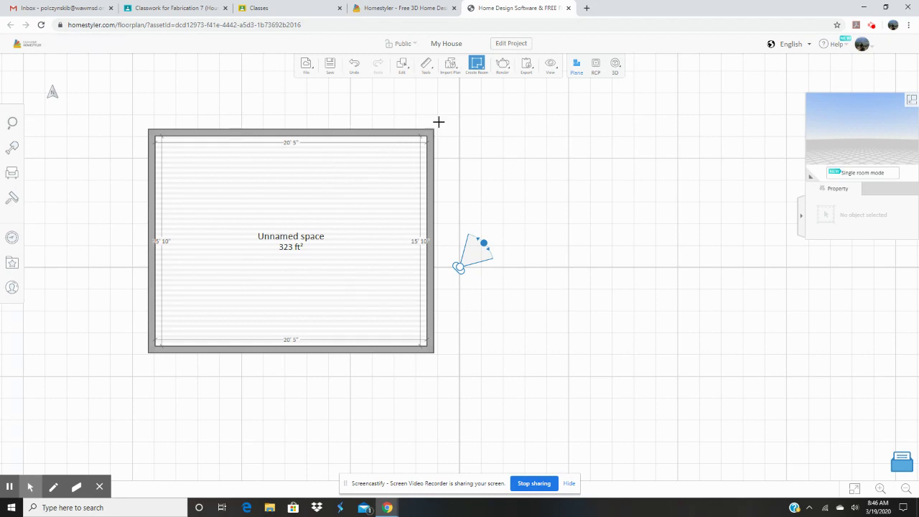
# Draw two more rooms beside the first: 140 ft² at the top right and 293 ft² below it
pyautogui.click(484, 133)
pyautogui.moveTo(477, 66)
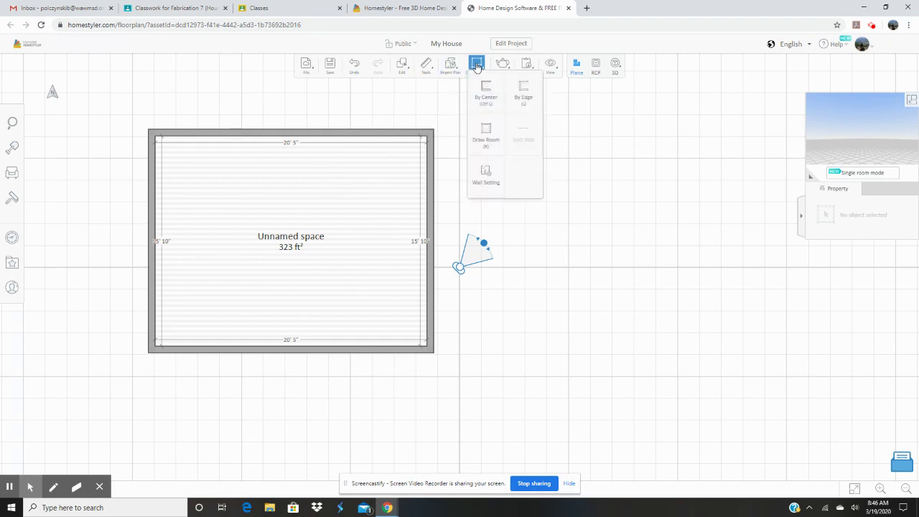
pyautogui.click(429, 132)
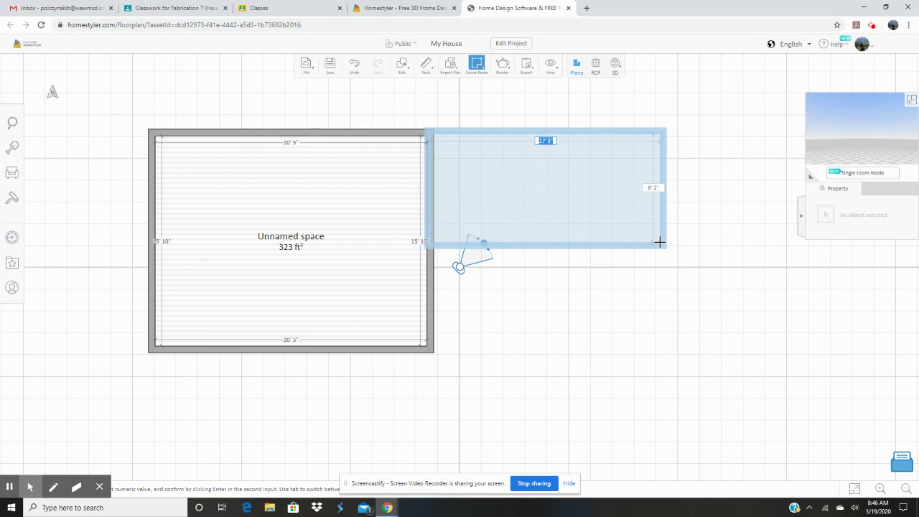
pyautogui.click(659, 242)
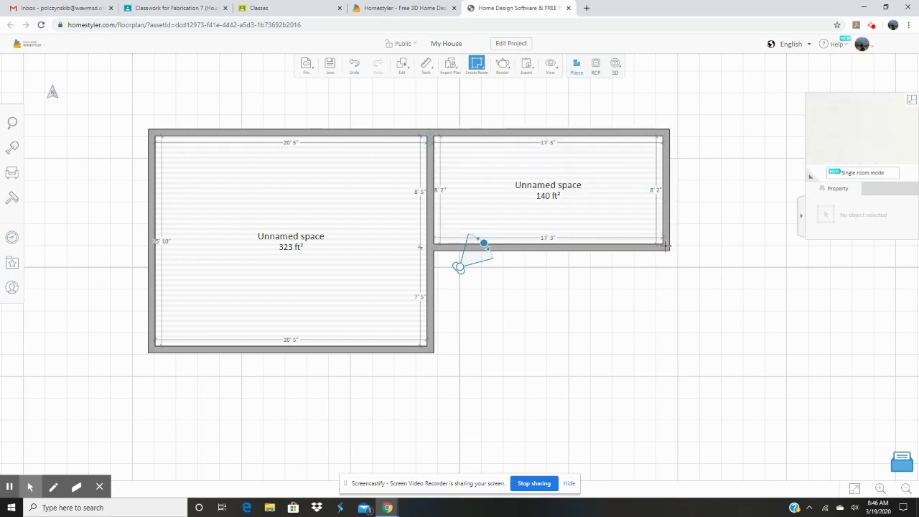
pyautogui.click(665, 245)
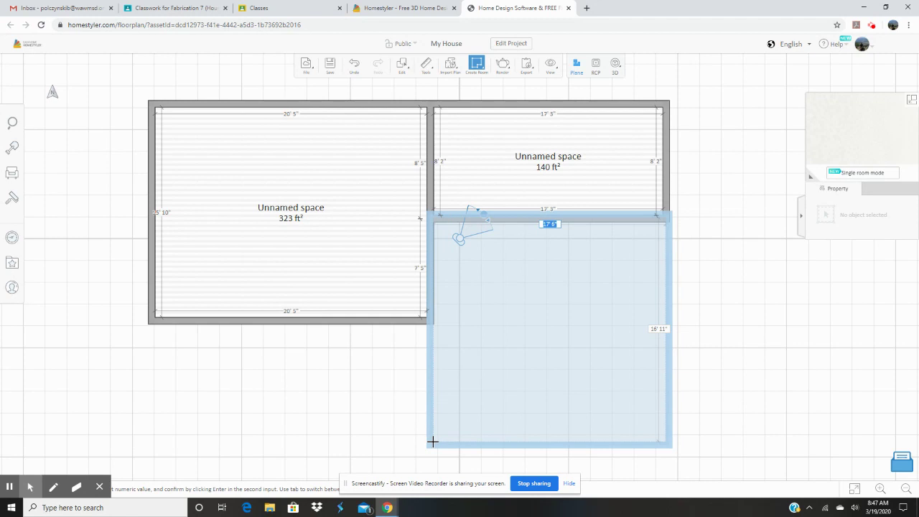
pyautogui.click(432, 441)
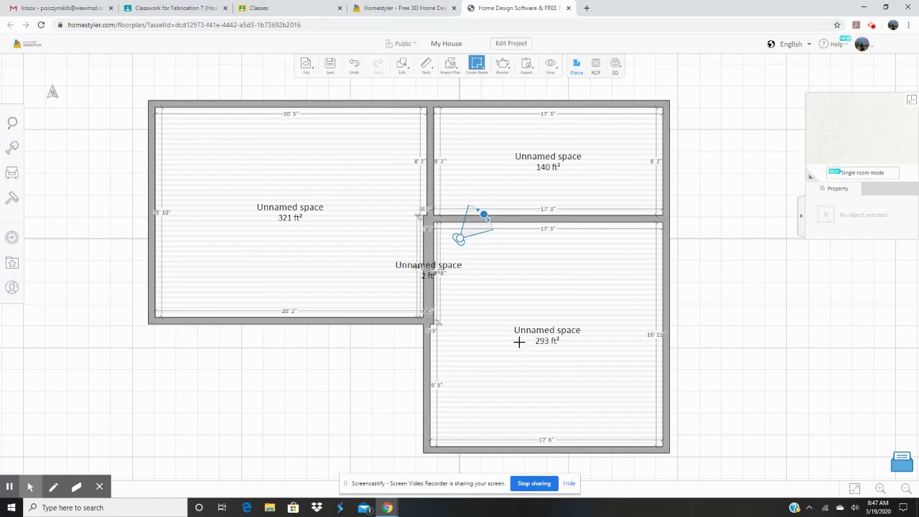
pyautogui.scroll(1, 431, 224)
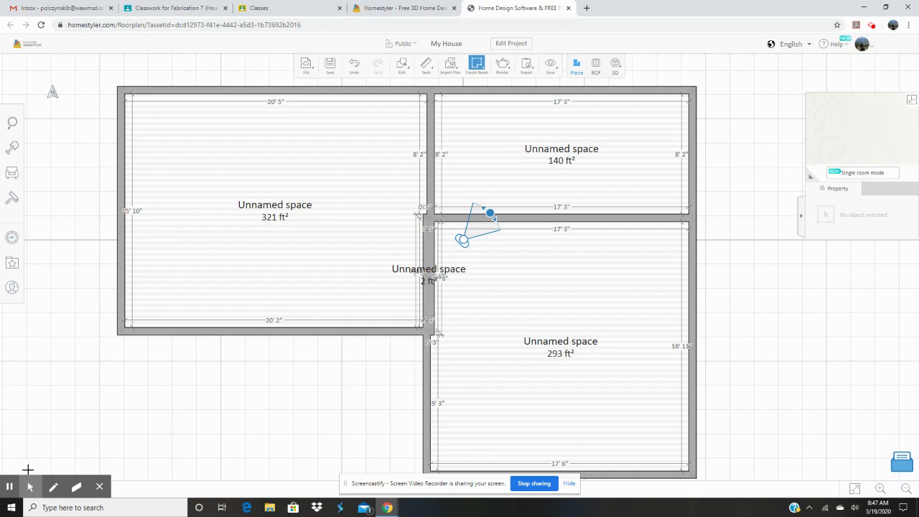
# Adjust the floor plan's zoom using the view controls
pyautogui.click(30, 487)
pyautogui.click(12, 464)
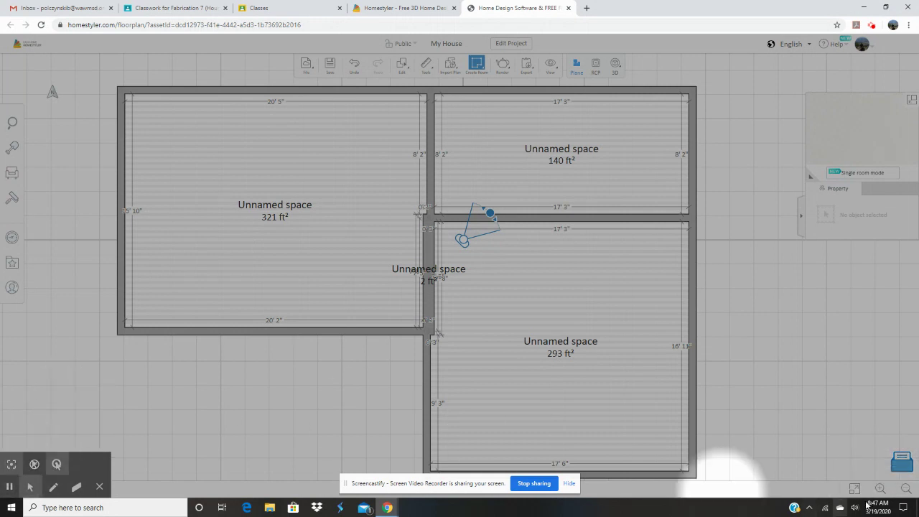
pyautogui.click(888, 490)
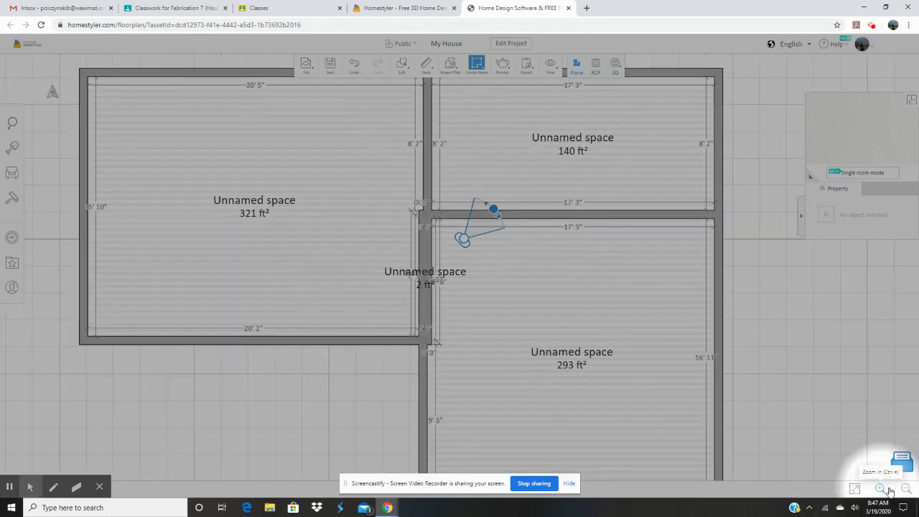
pyautogui.click(905, 489)
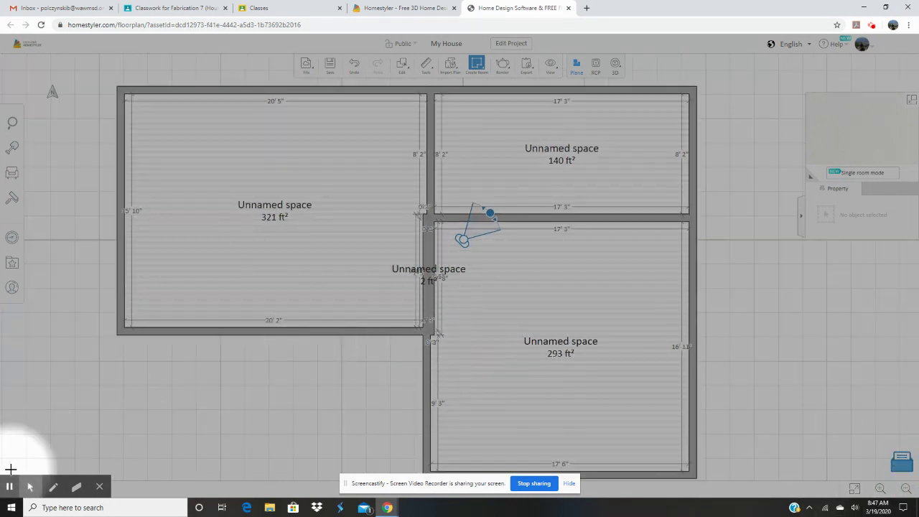
pyautogui.click(12, 464)
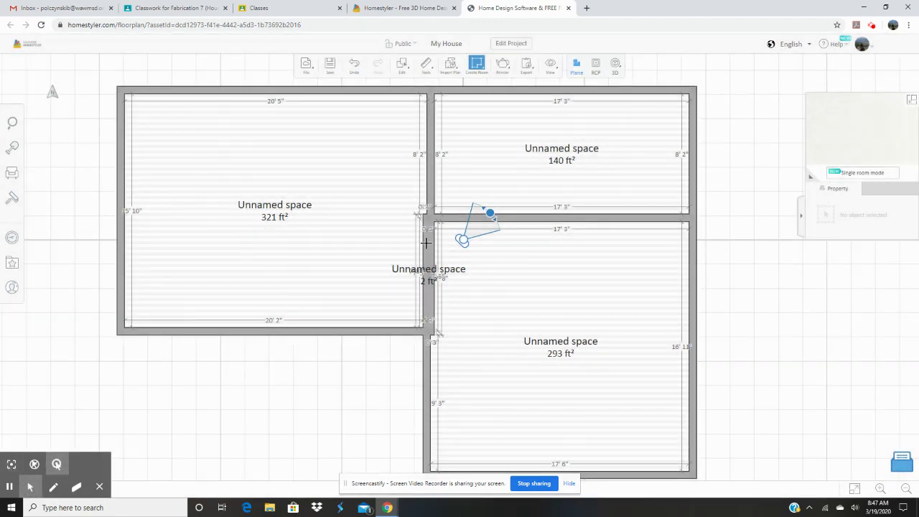
pyautogui.scroll(3, 426, 244)
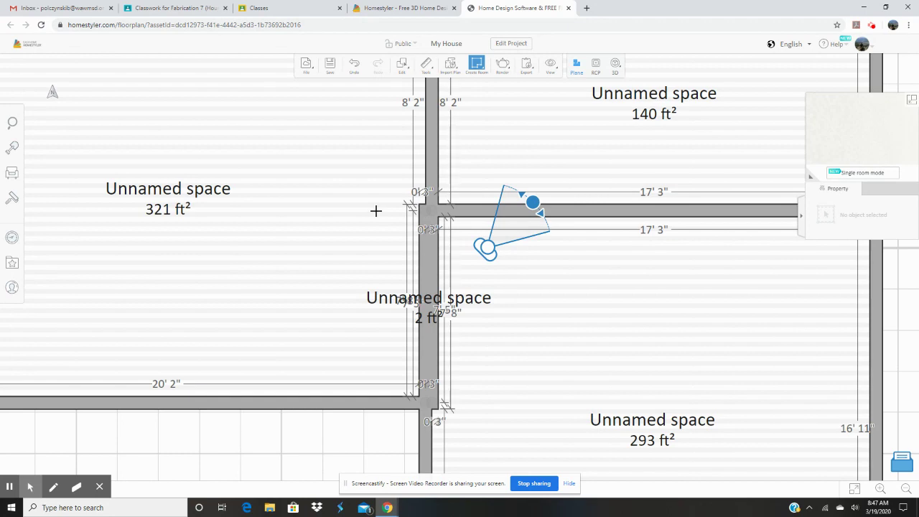
pyautogui.scroll(-3, 376, 210)
pyautogui.moveTo(14, 468)
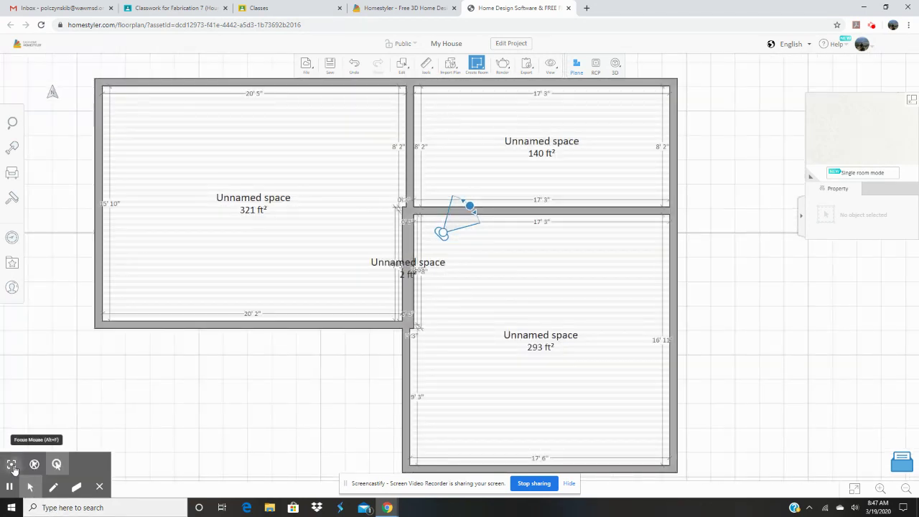
pyautogui.click(13, 465)
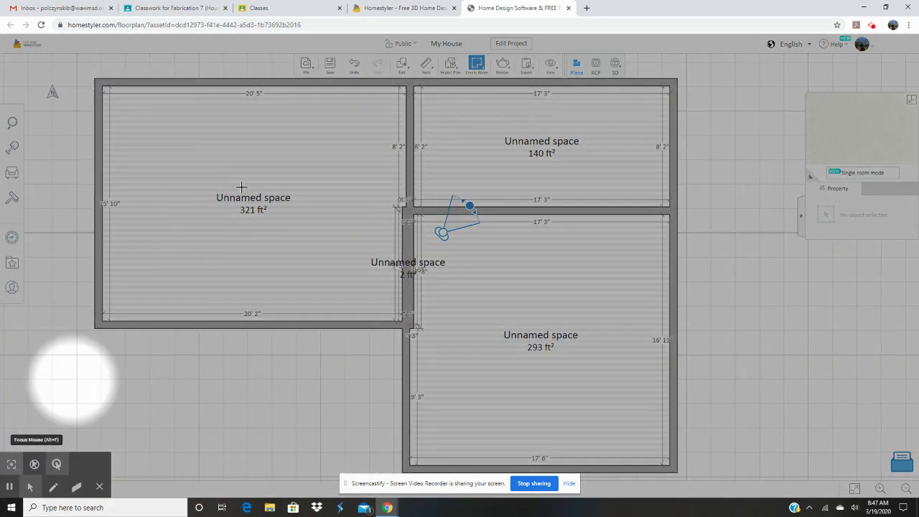
# Undo the 293 ft² room, leaving the 323 ft² and 140 ft² rooms
pyautogui.click(357, 70)
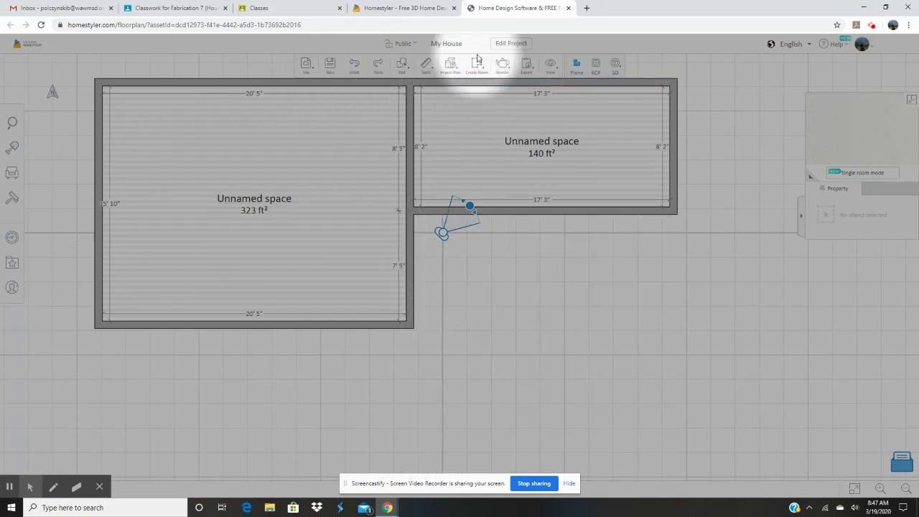
pyautogui.click(477, 64)
pyautogui.click(30, 487)
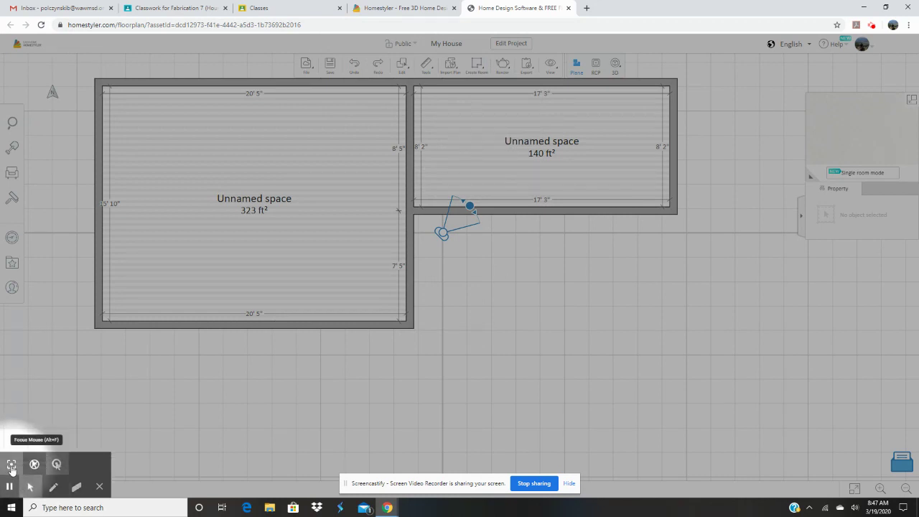
pyautogui.click(12, 465)
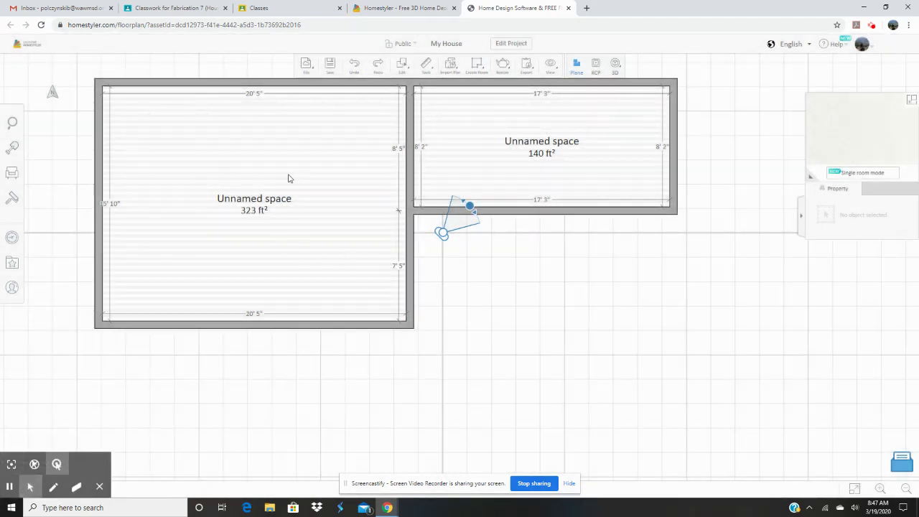
pyautogui.click(193, 8)
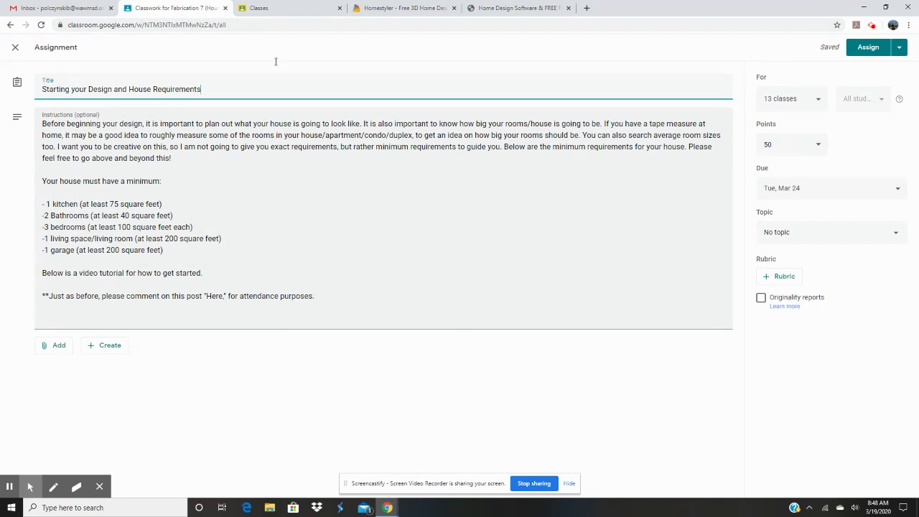
pyautogui.click(402, 8)
pyautogui.click(483, 6)
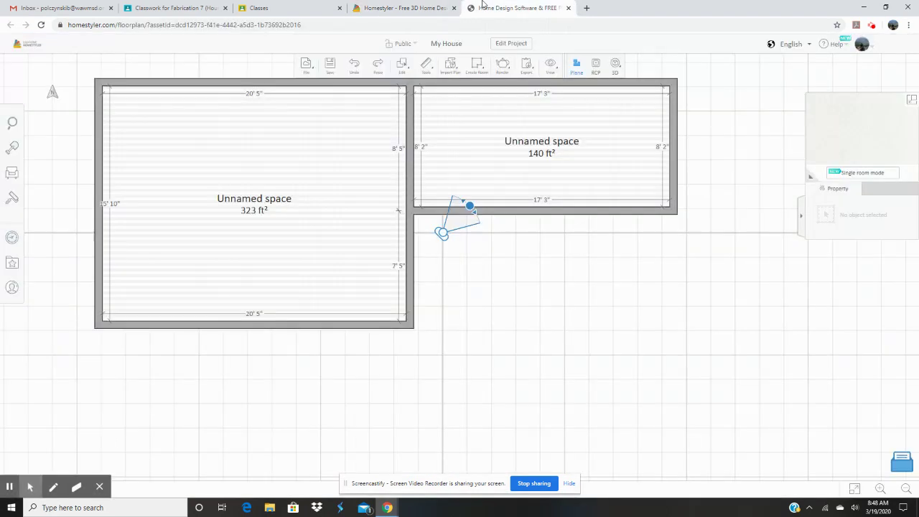
# Set the large left room's type to Living Room
pyautogui.click(262, 200)
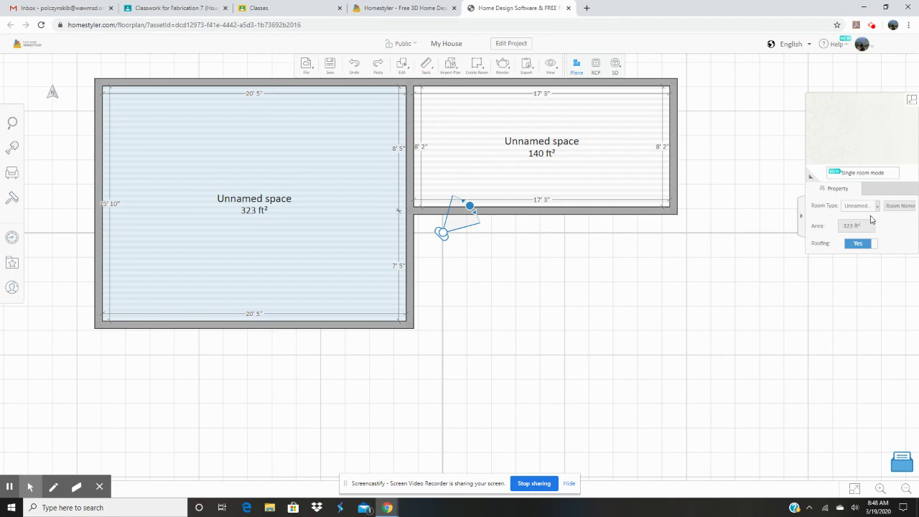
pyautogui.click(30, 486)
pyautogui.click(57, 464)
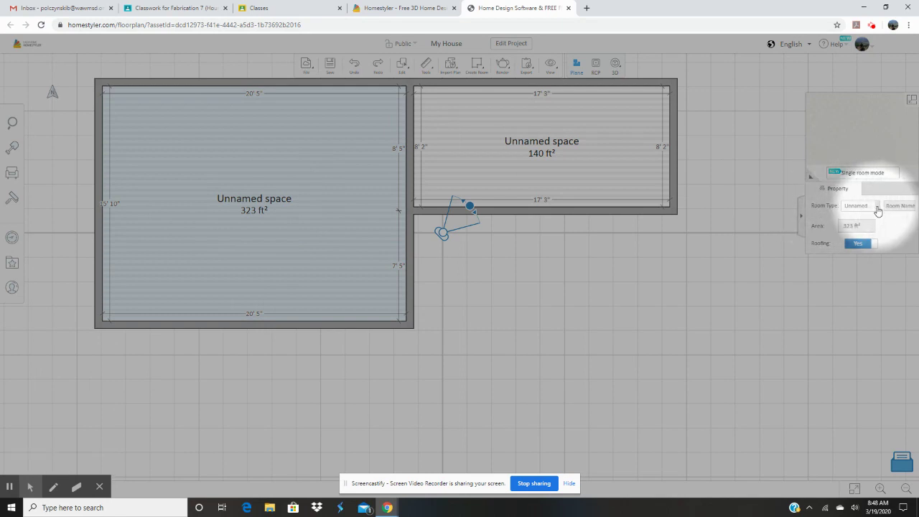
pyautogui.click(876, 207)
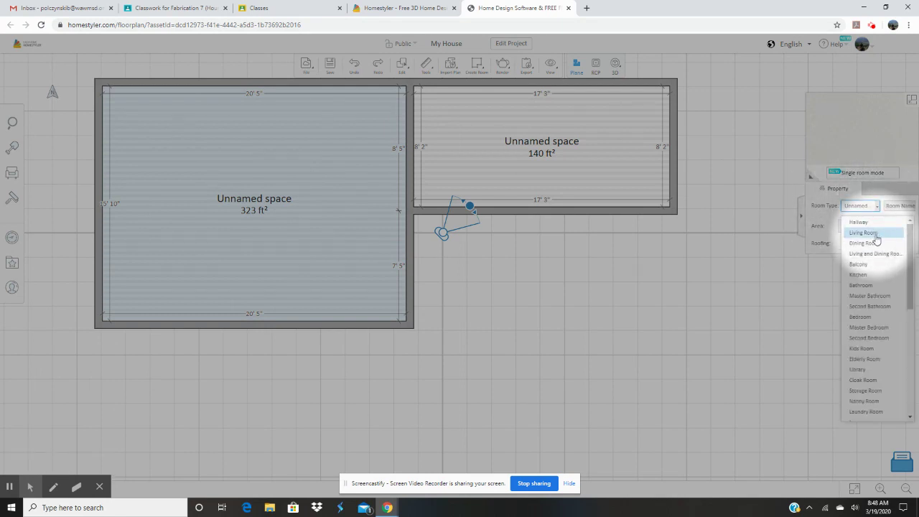
pyautogui.click(876, 236)
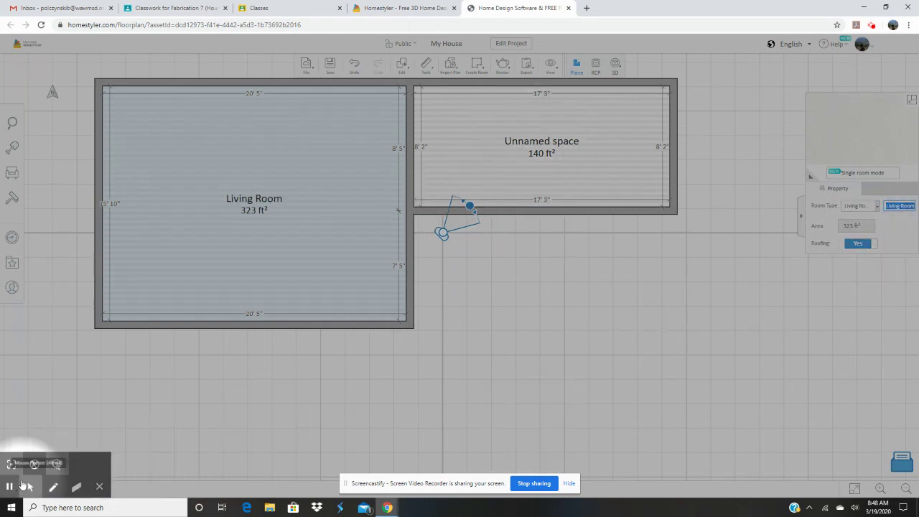
# Set the 140 ft² room's type to Bathroom
pyautogui.click(621, 176)
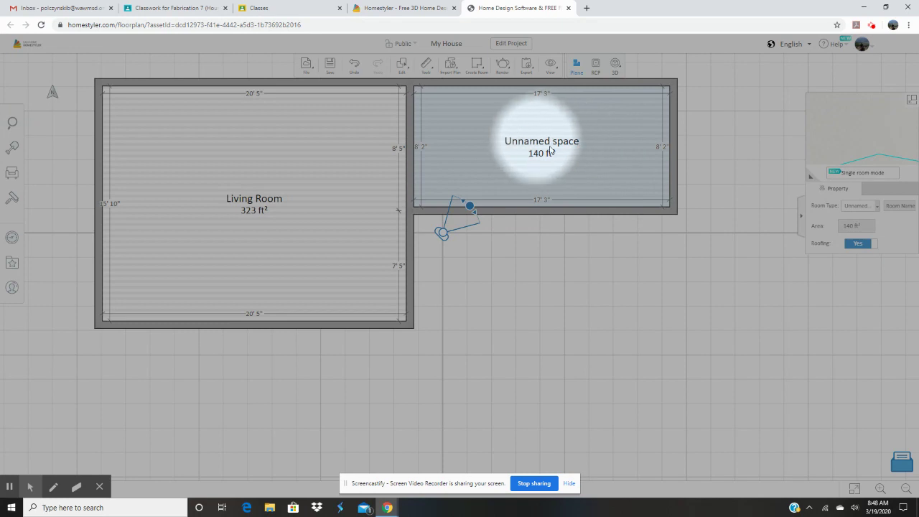
pyautogui.click(877, 207)
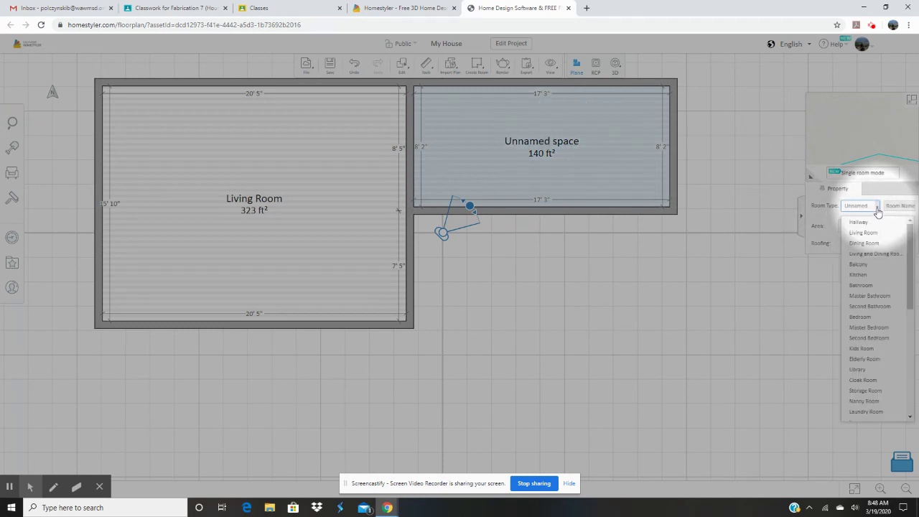
pyautogui.click(870, 287)
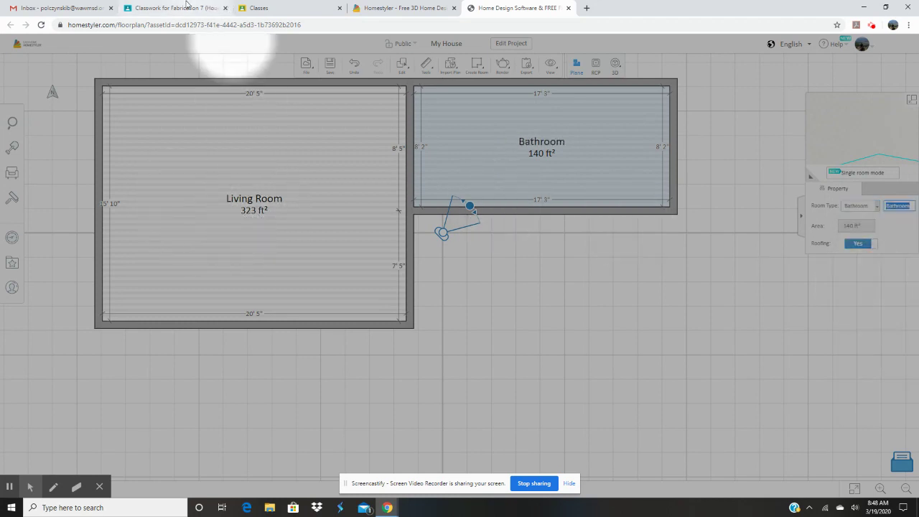
pyautogui.click(172, 8)
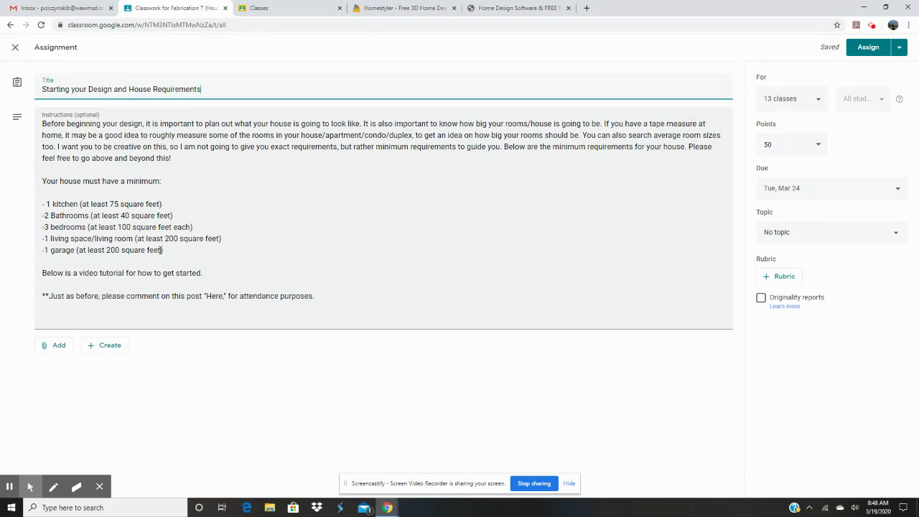
# Return to the Homestyler editor and shift the floor plan slightly down in view
pyautogui.click(376, 7)
pyautogui.click(498, 7)
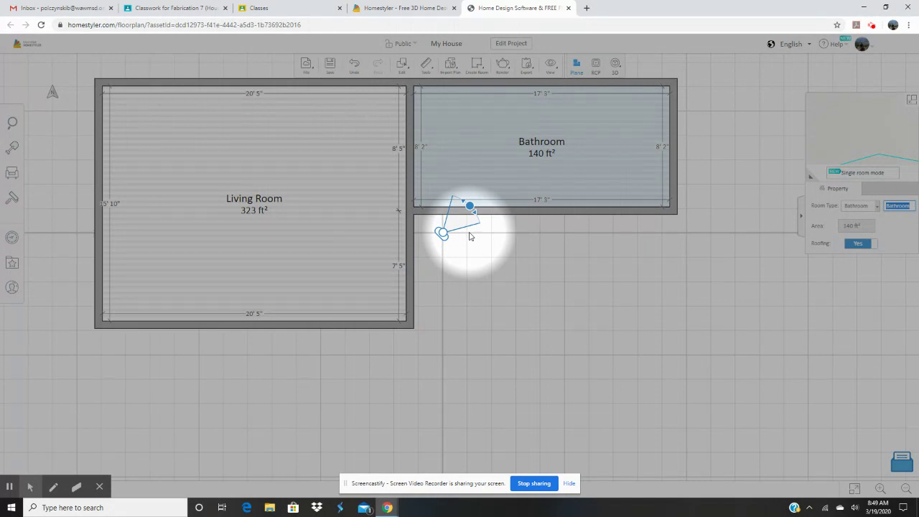
pyautogui.click(11, 466)
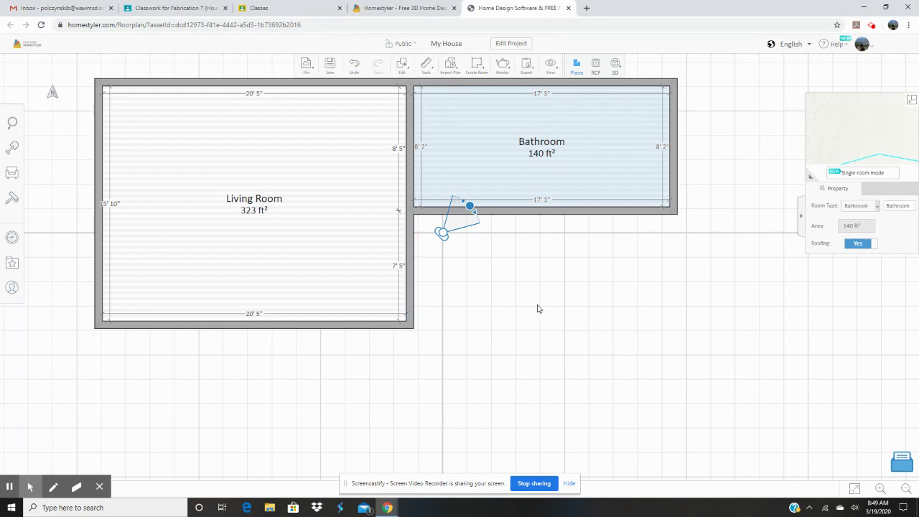
pyautogui.moveTo(538, 309); pyautogui.dragTo(541, 339)
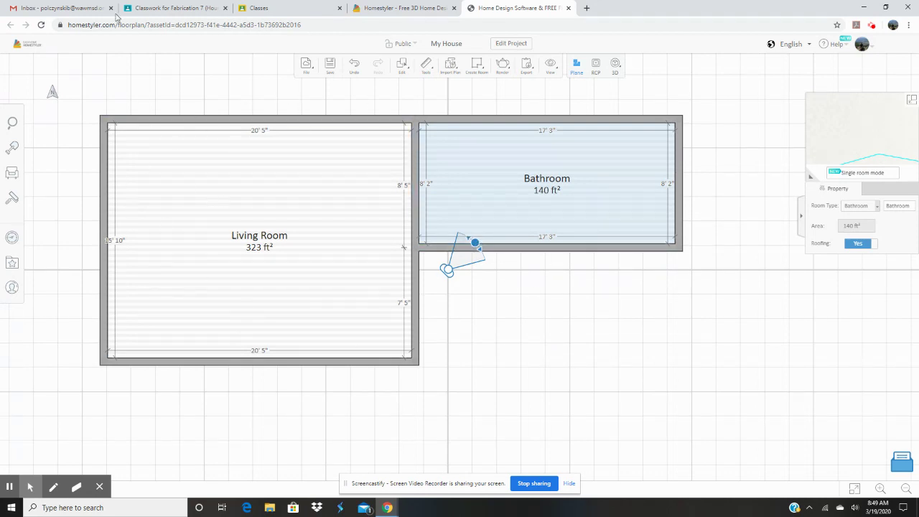
# Check the Classroom assignment, then save the My House design
pyautogui.click(183, 8)
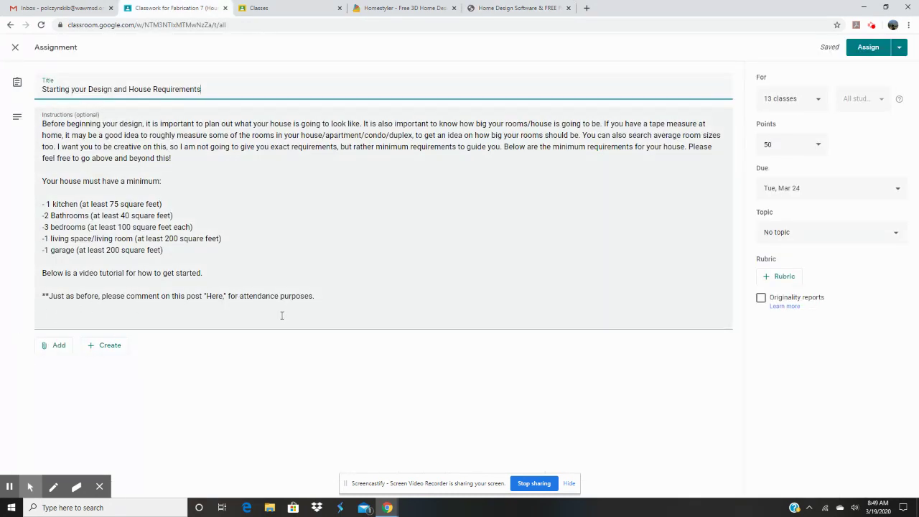
pyautogui.click(276, 8)
pyautogui.click(394, 8)
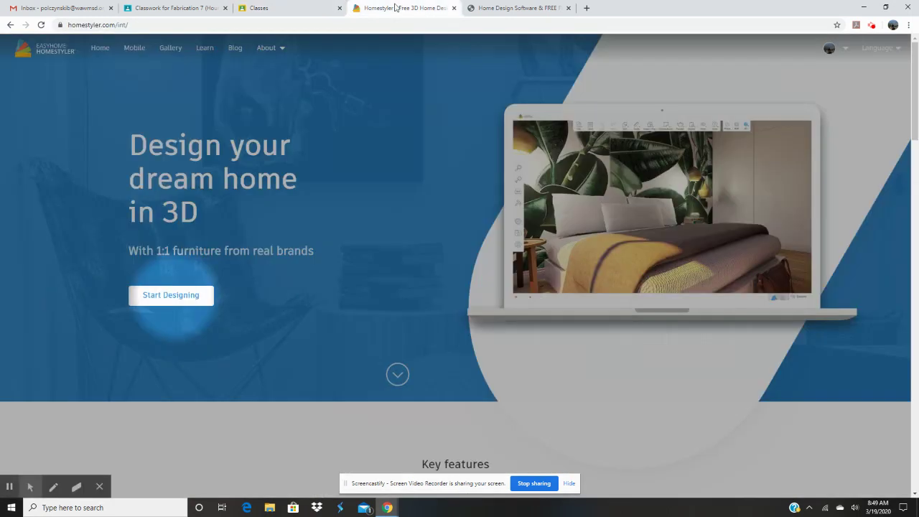
pyautogui.click(502, 8)
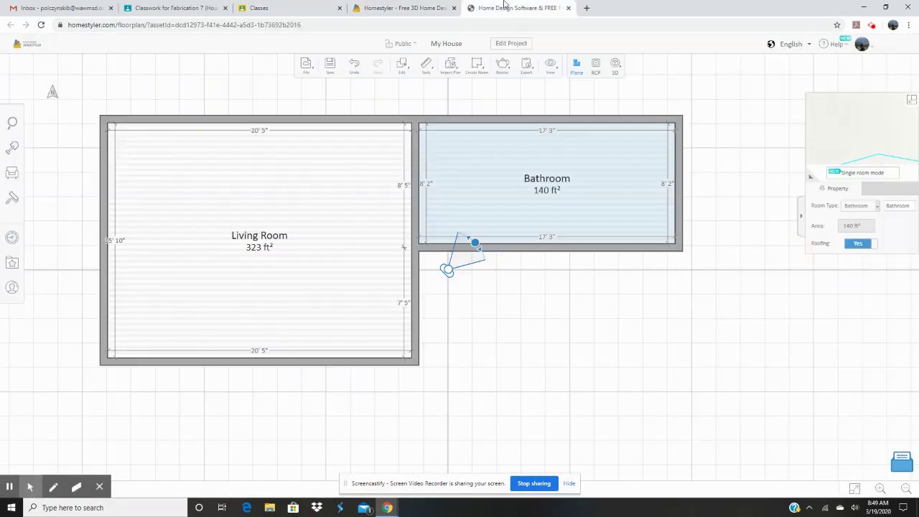
pyautogui.click(331, 63)
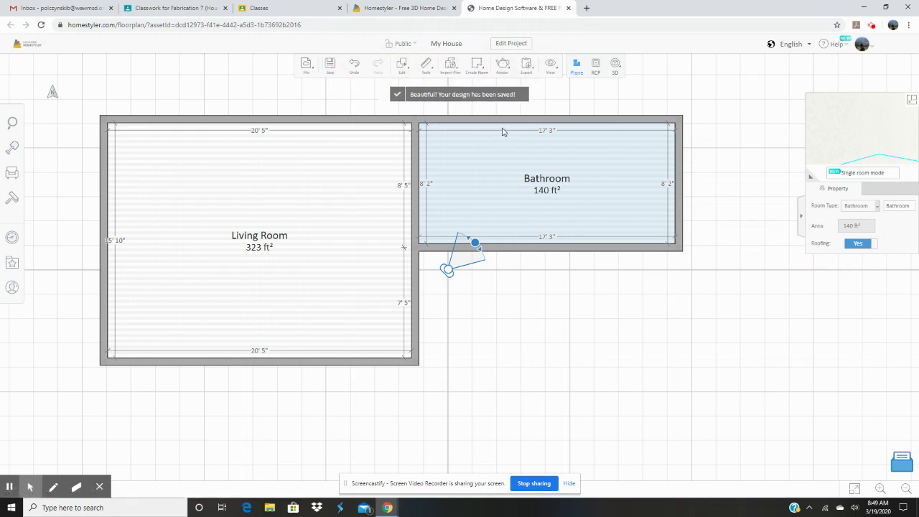